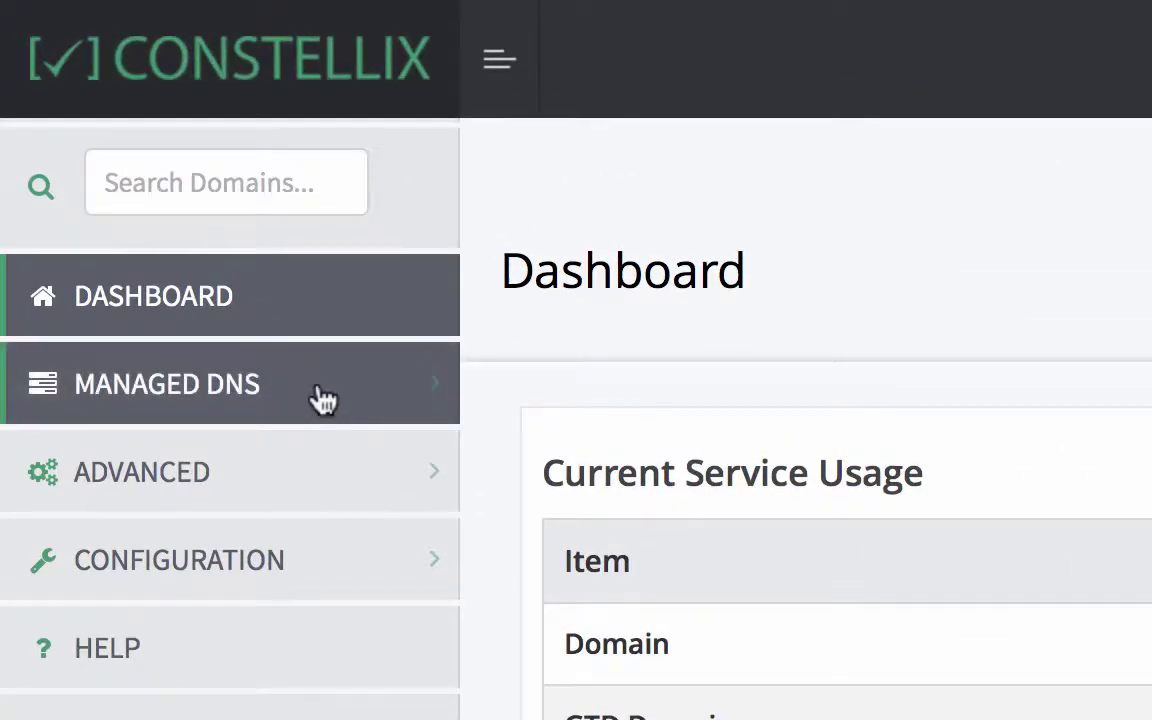
Step: Open example4.com's records from the Managed DNS domains list
click(312, 396)
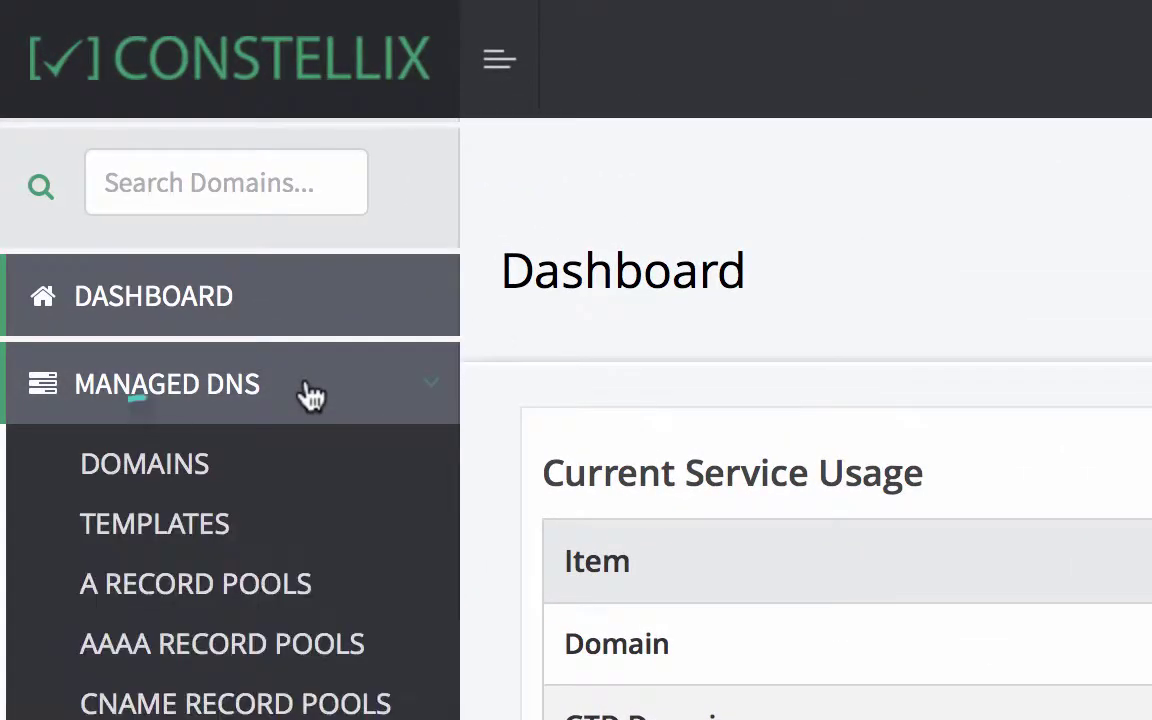
click(188, 470)
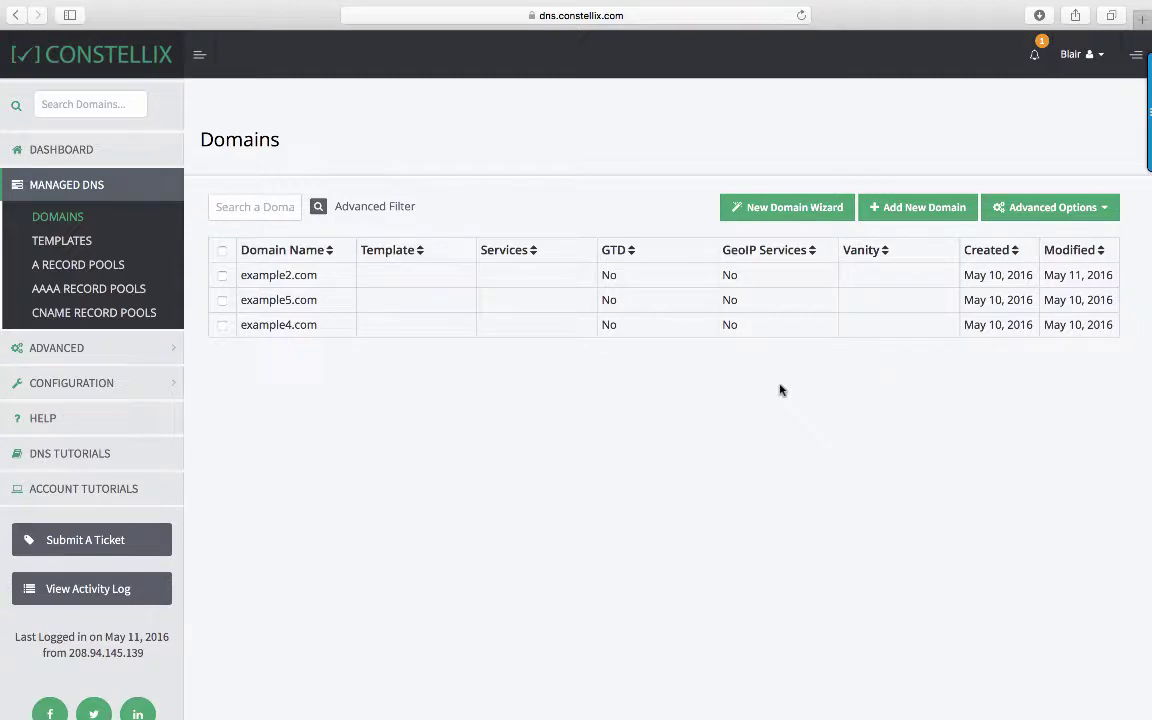
click(275, 327)
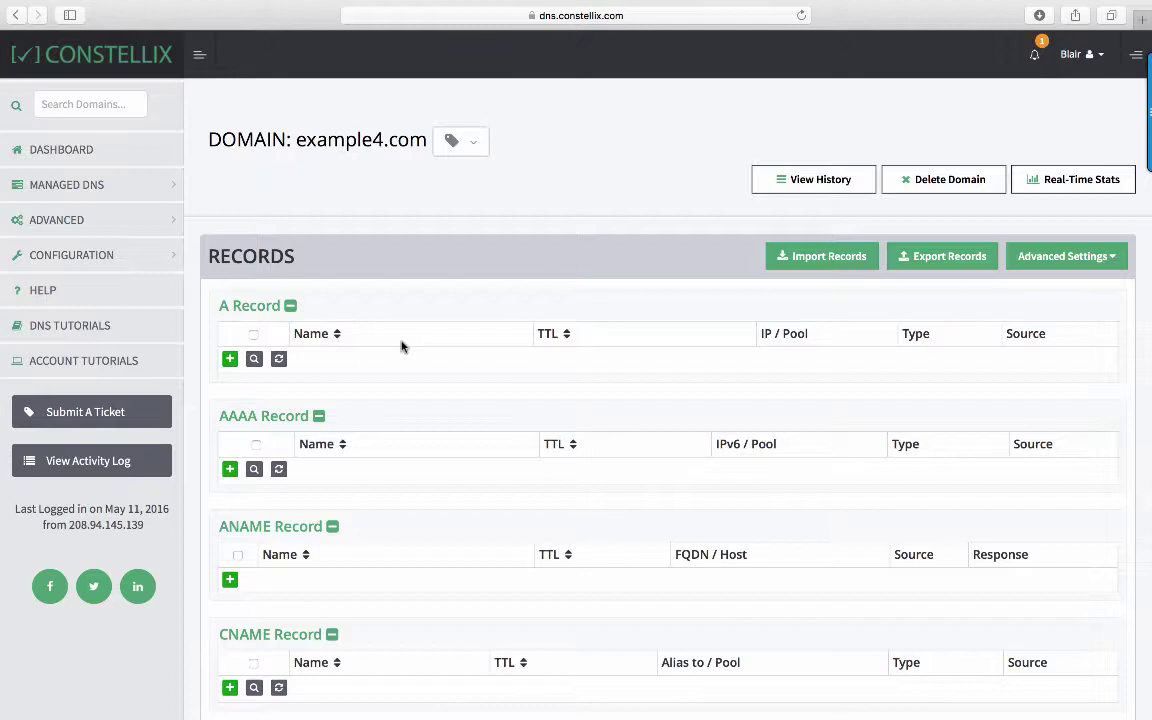
Step: Add a new A record, trying the names www and @ before clearing the Name field
click(230, 360)
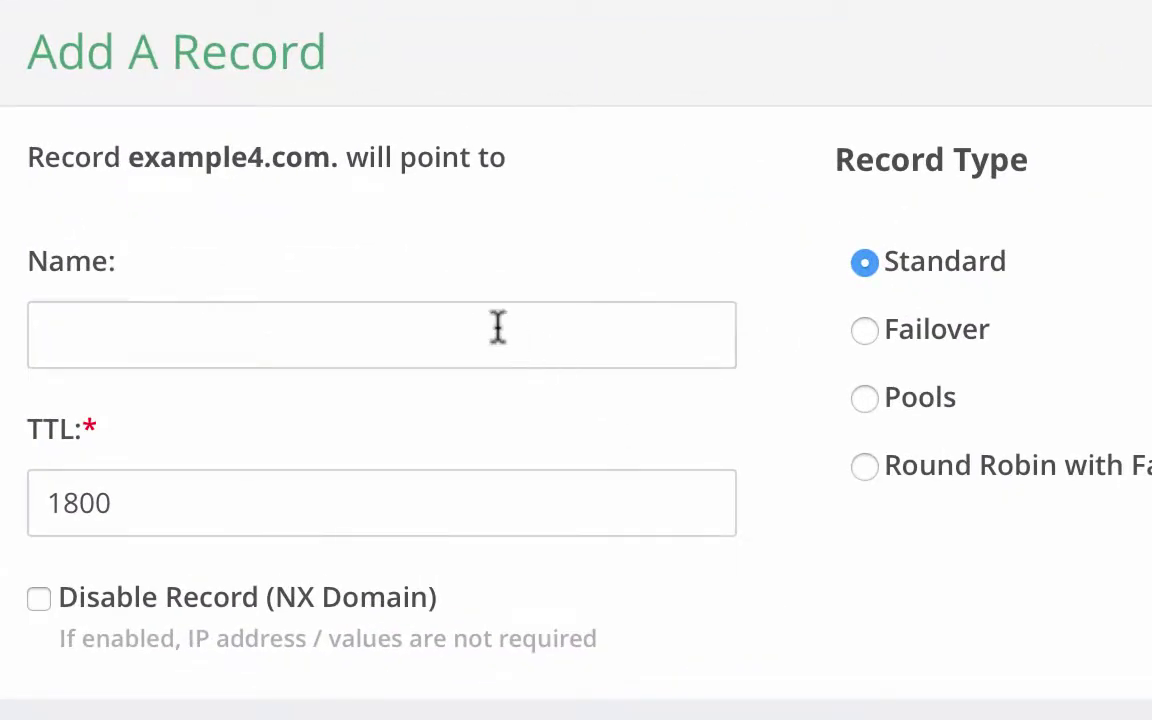
click(490, 322)
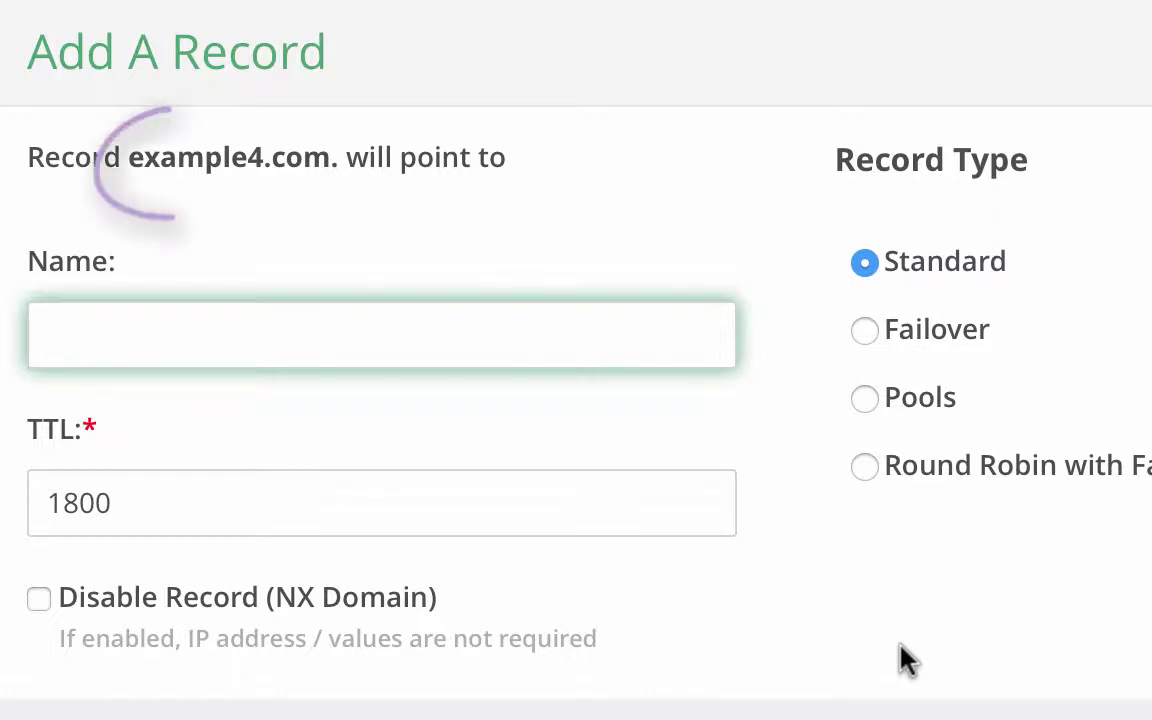
text(www)
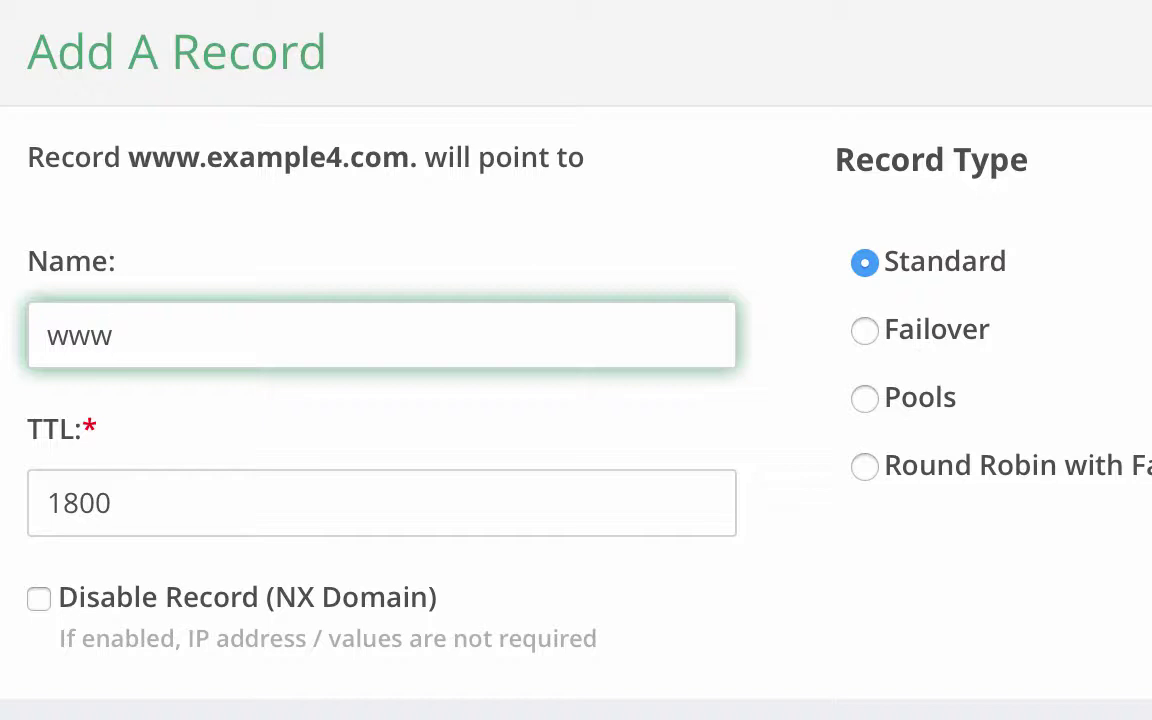
key(BackSpace)
key(BackSpace)
key(BackSpace)
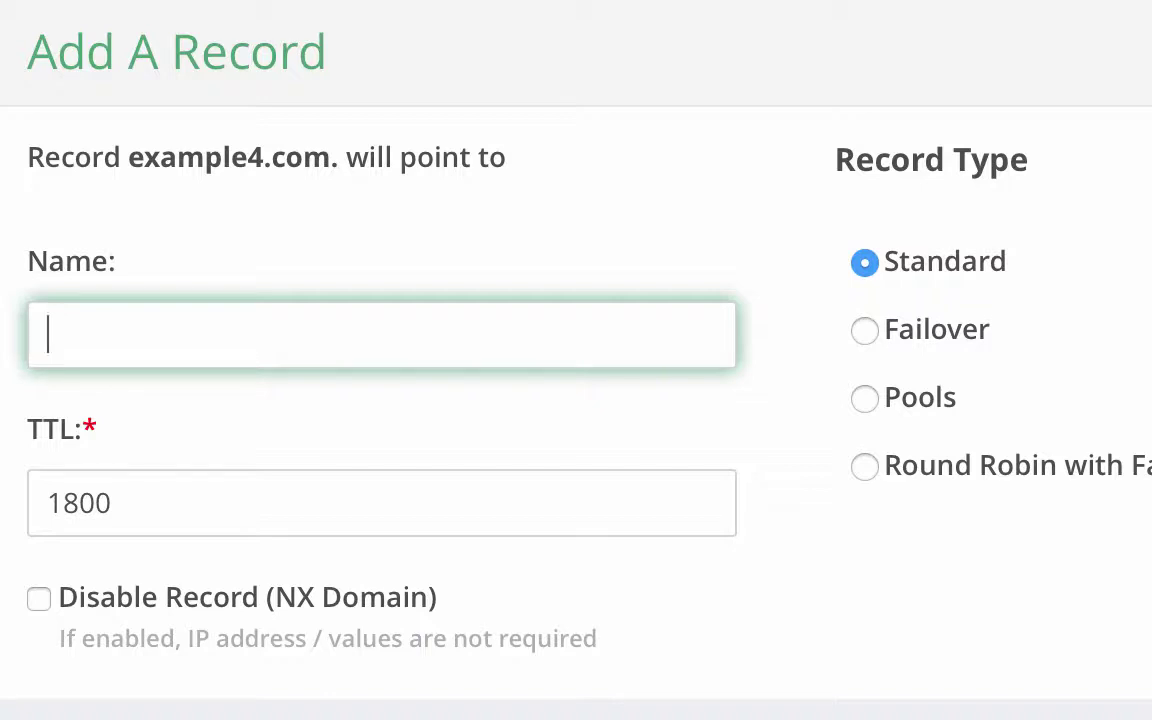
text(@)
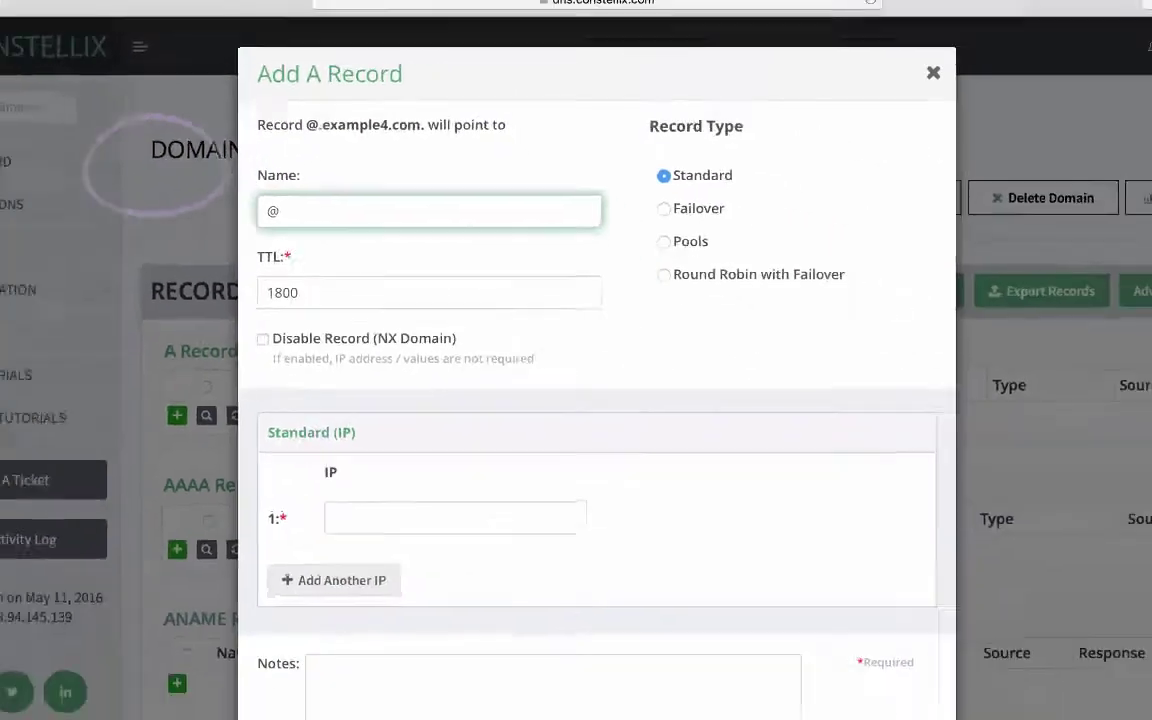
key(BackSpace)
Step: Name the A record Record1 and keep it Standard after previewing the Failover type
text(Record1)
click(712, 283)
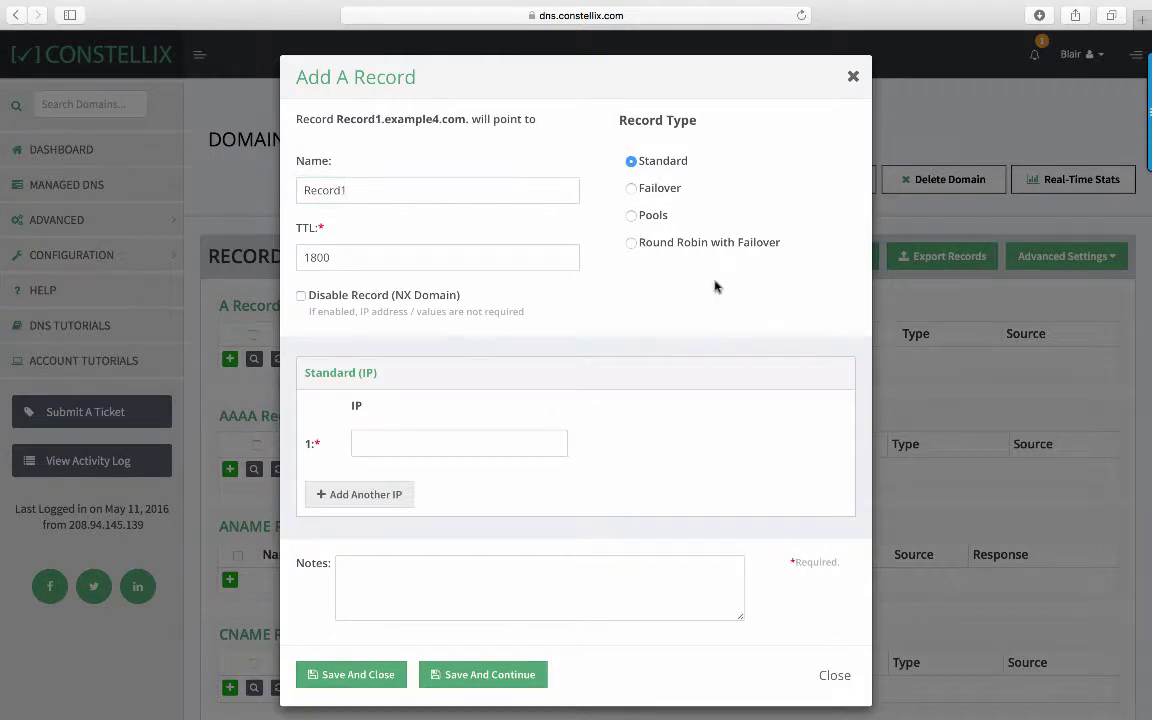
click(631, 189)
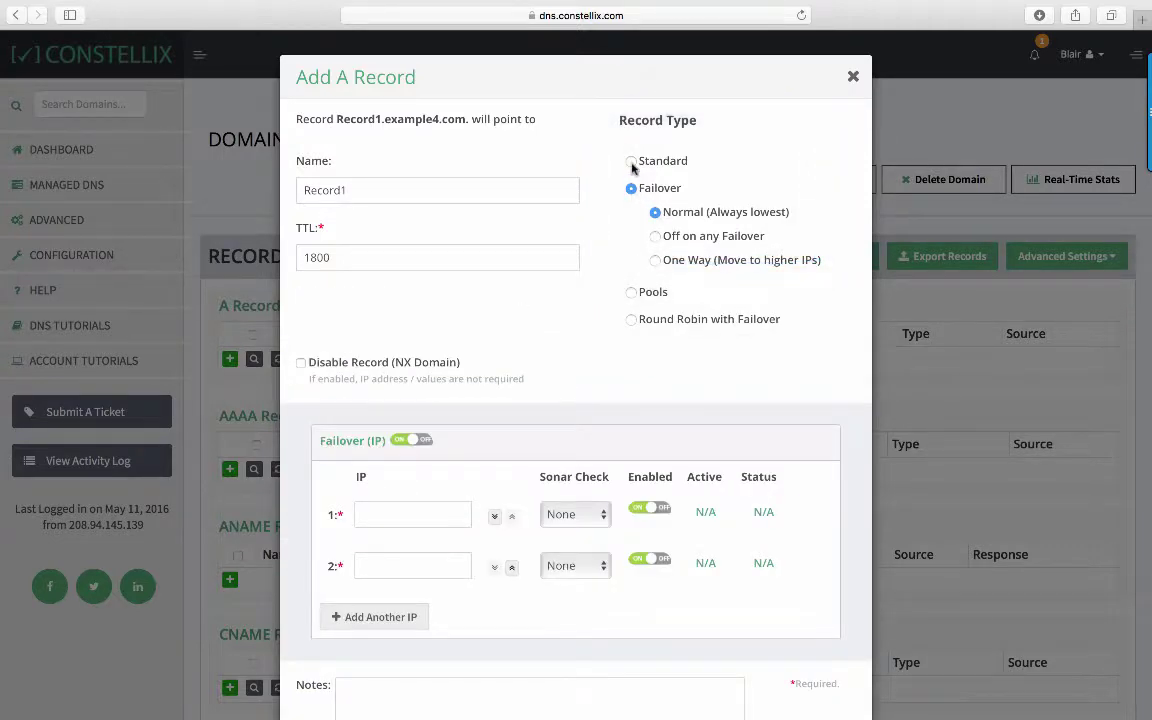
click(631, 163)
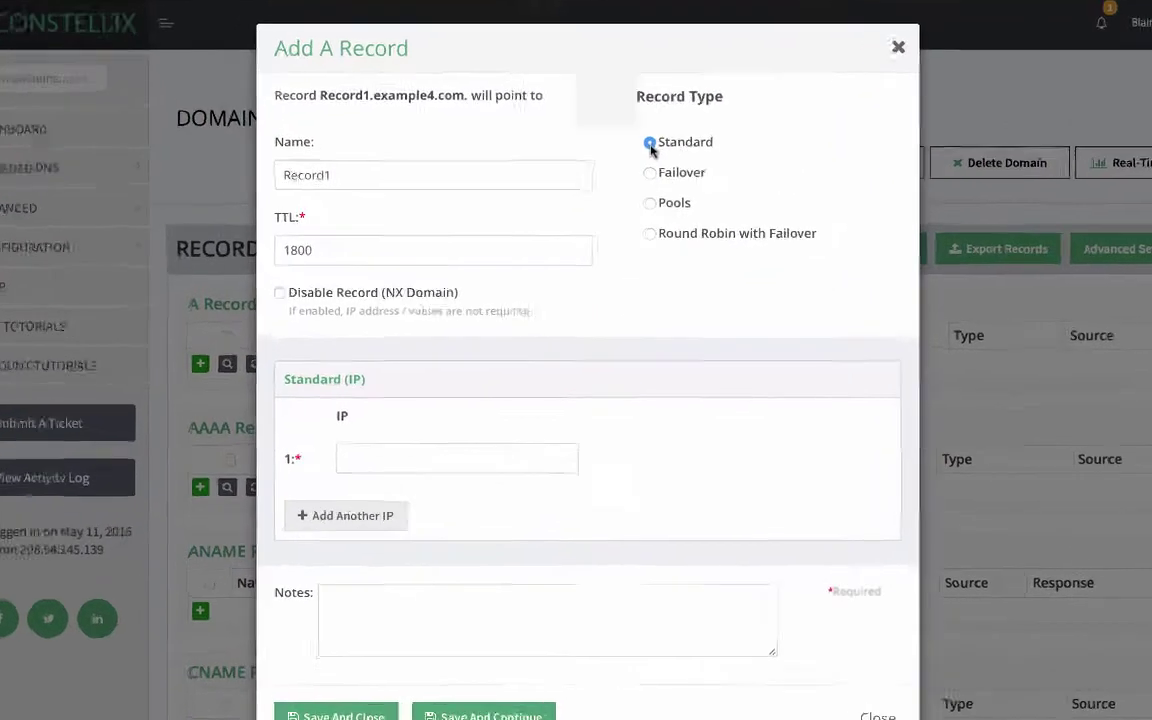
click(391, 267)
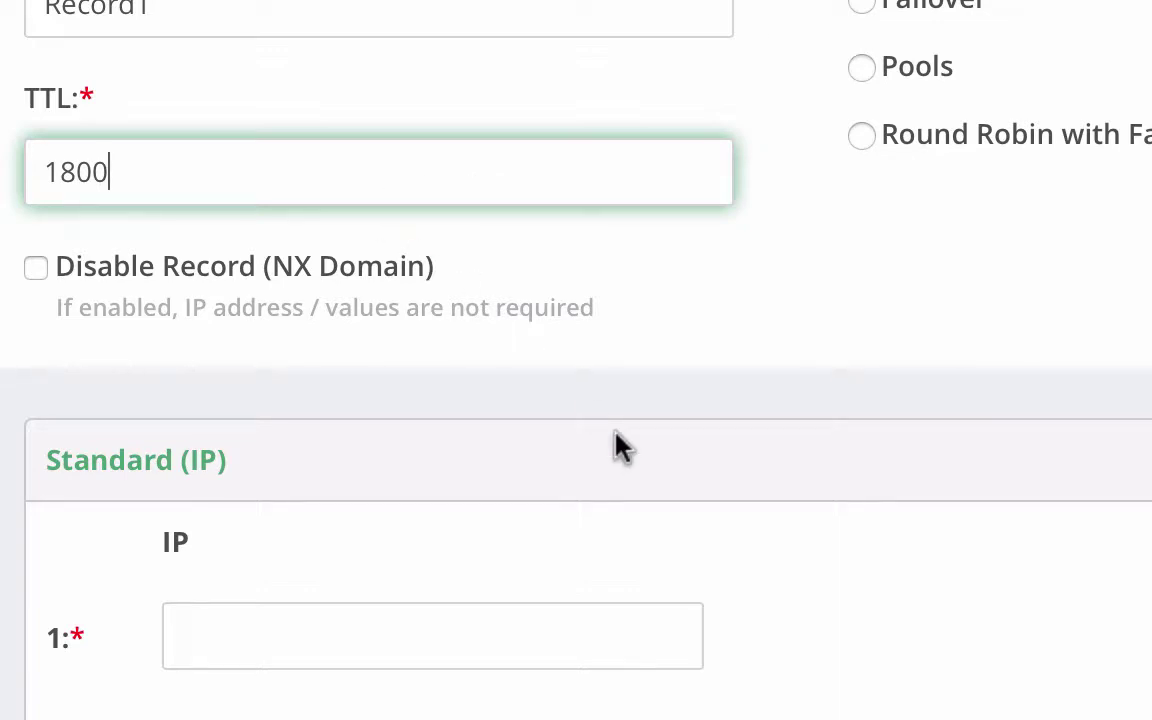
Step: Point Record1 to 1.1.1.1 with TTL 1800, discard the extra IP row, and save
click(321, 347)
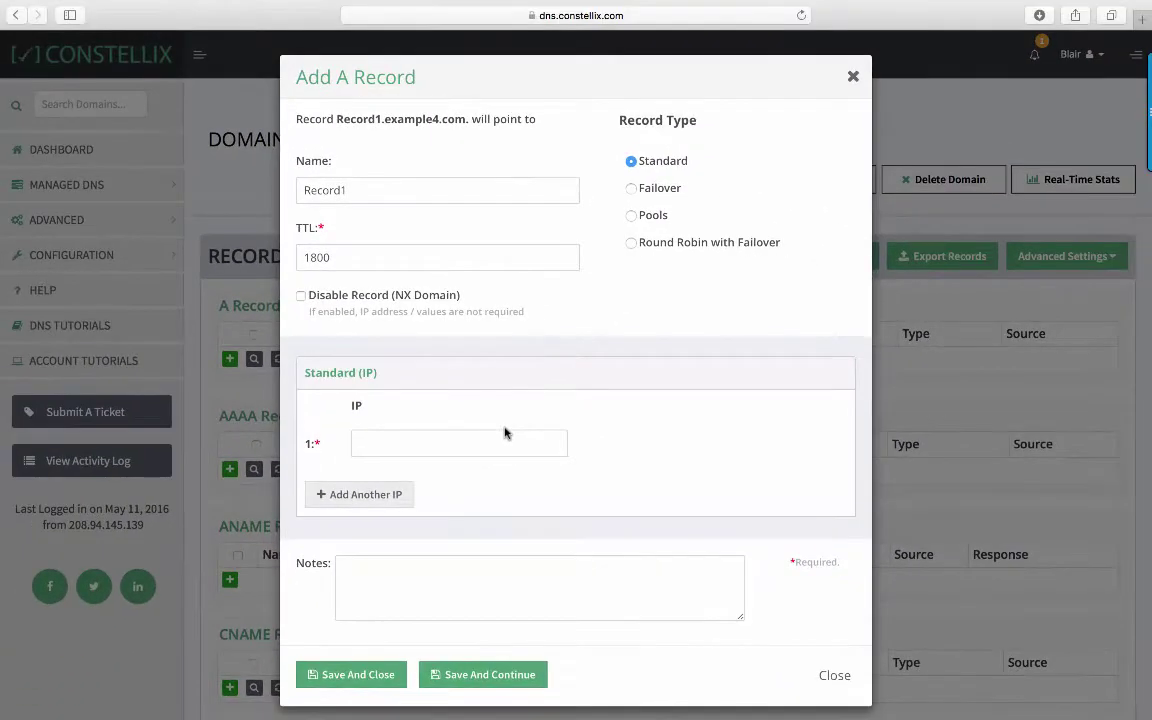
click(409, 437)
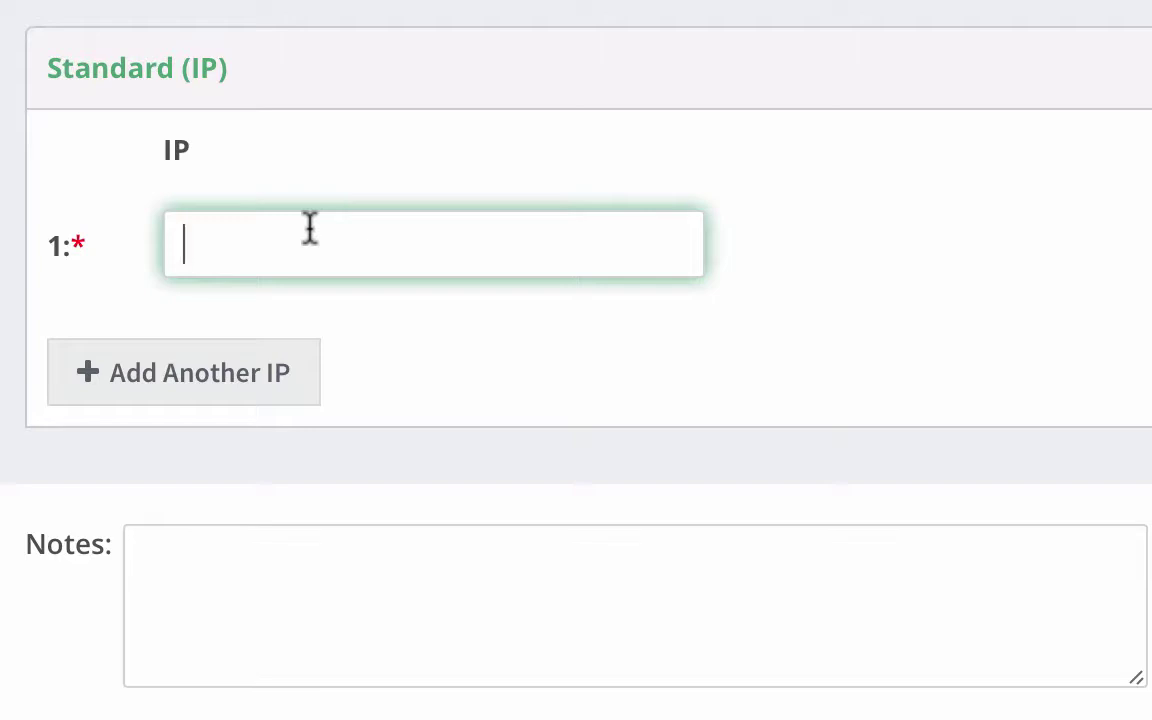
text(1.1.1.1)
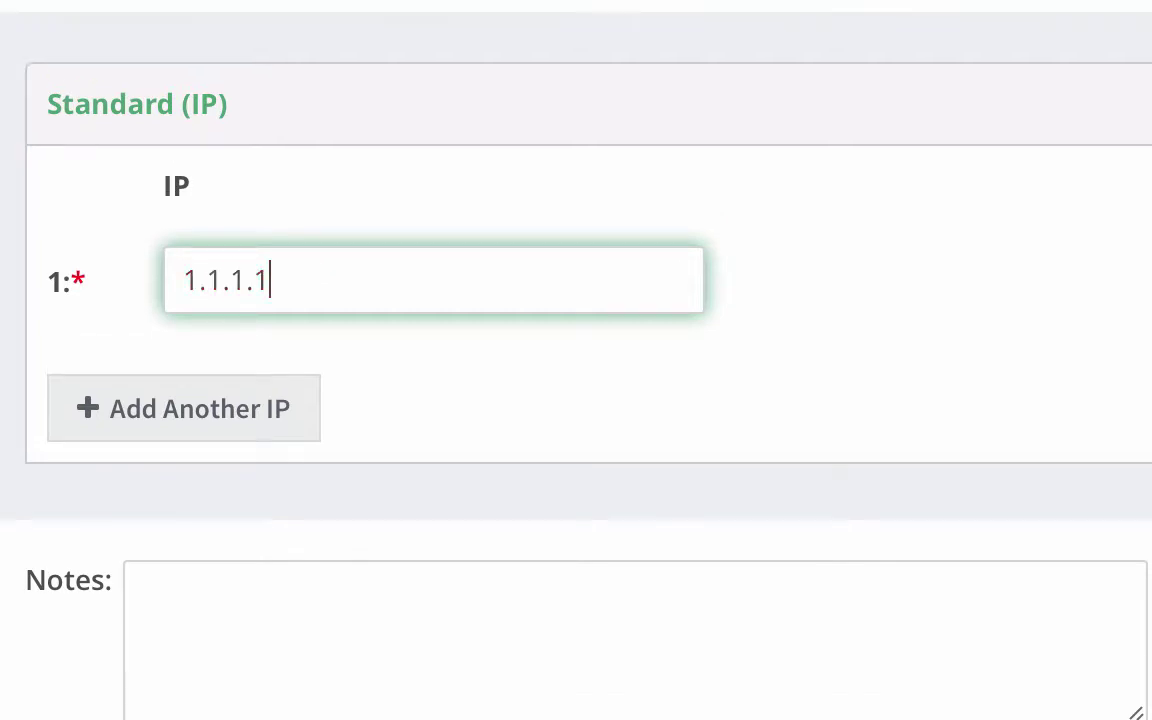
click(607, 193)
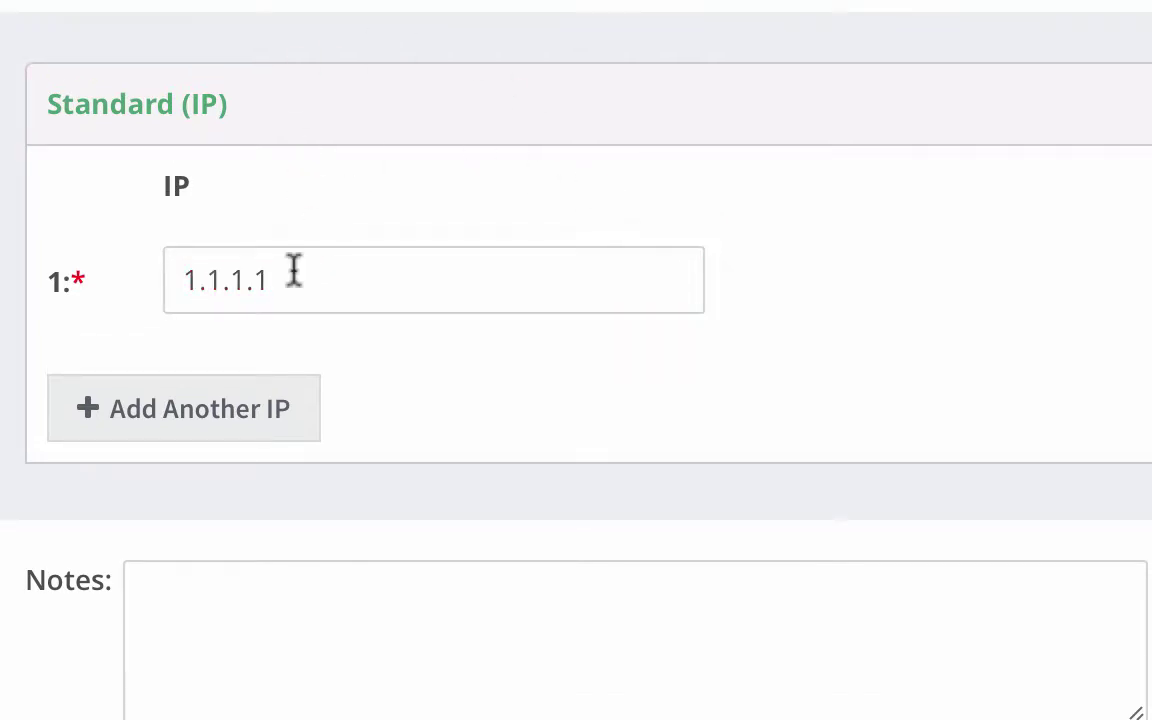
click(117, 438)
click(365, 400)
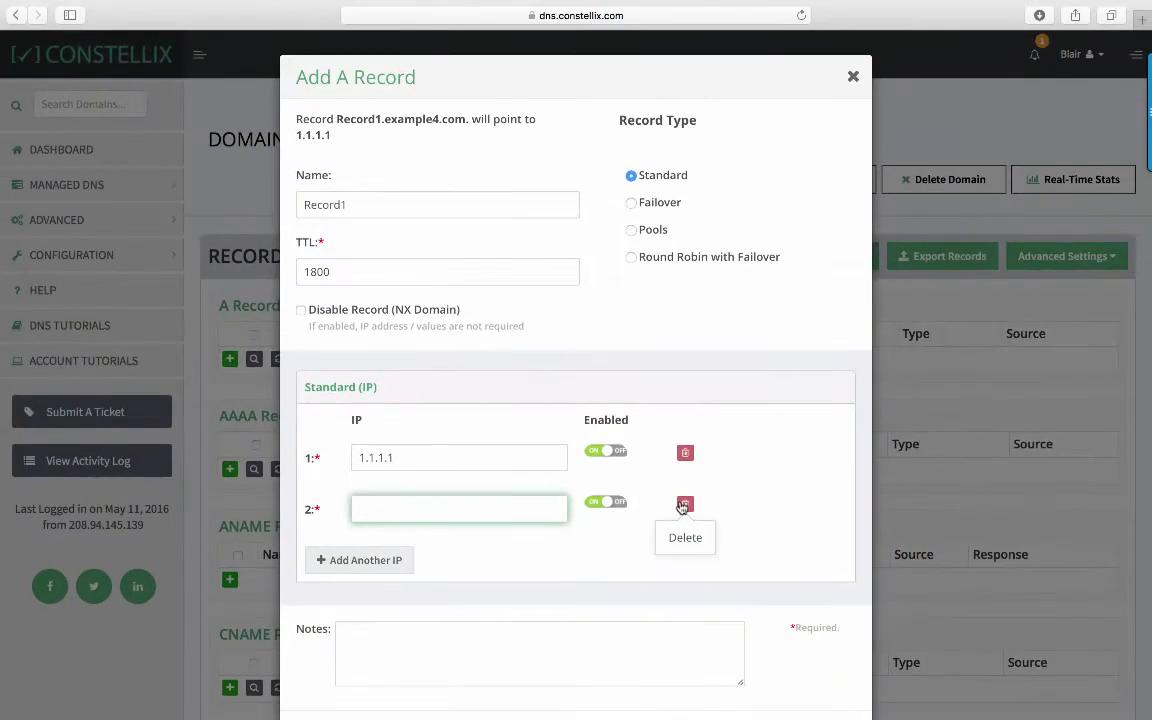
click(987, 400)
click(569, 705)
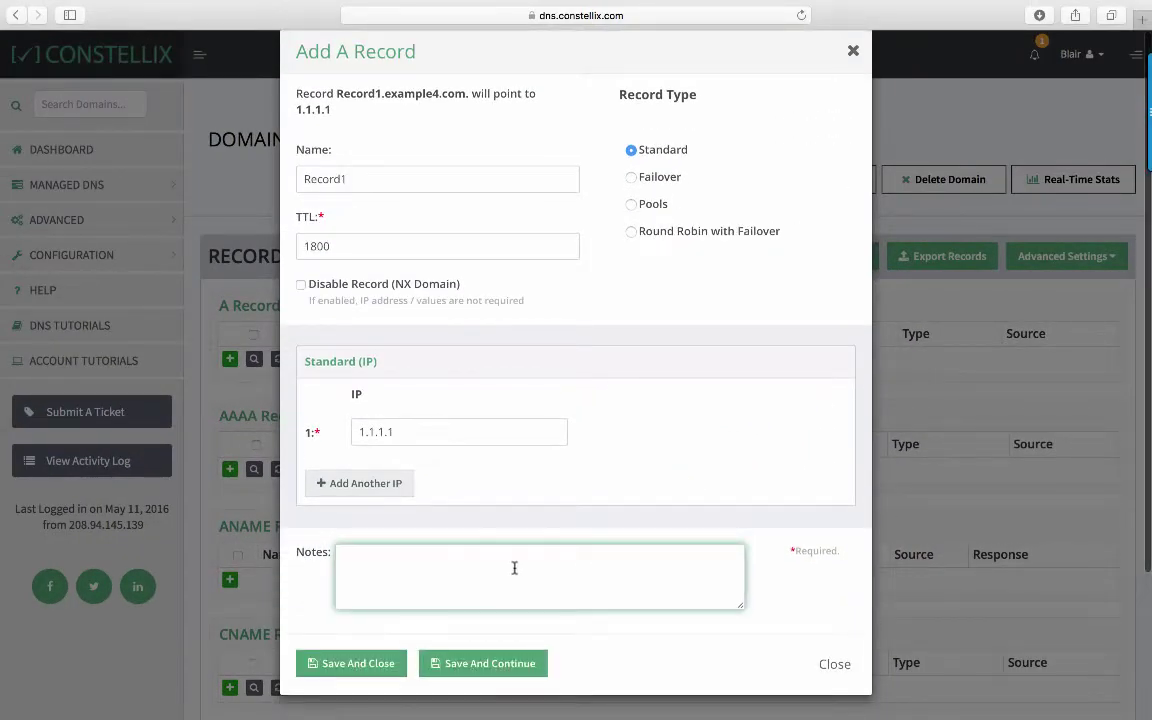
click(331, 664)
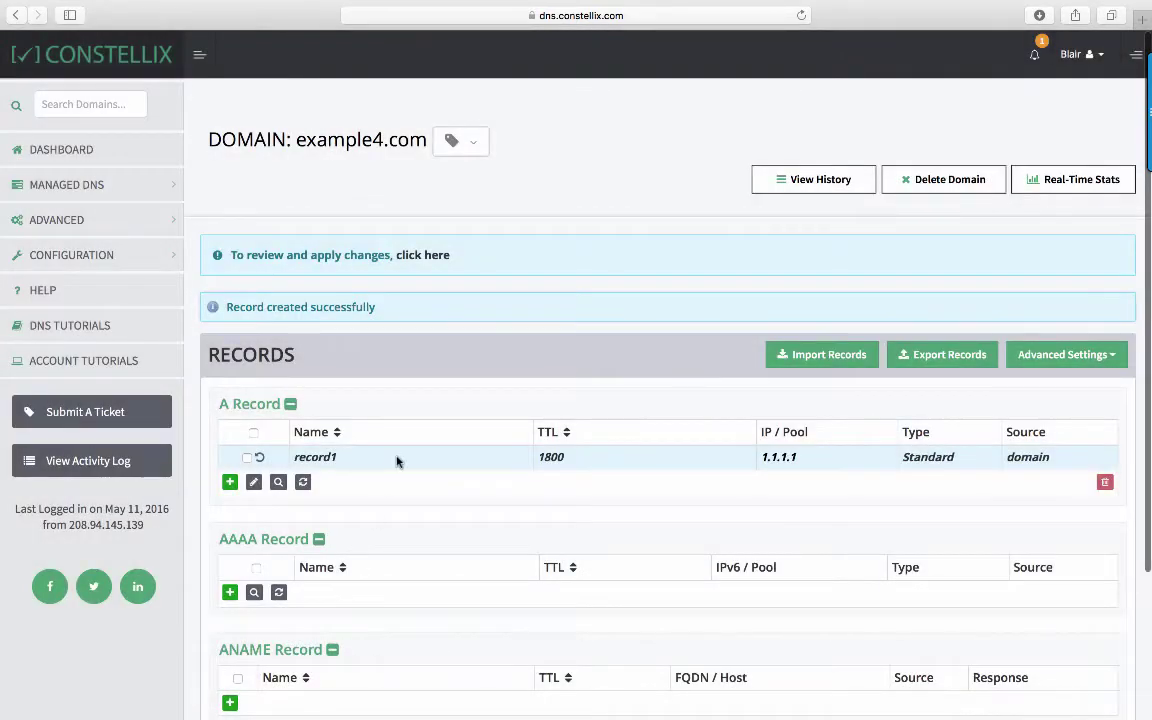
Step: Commit the pending record1 addition without a note, then open record1 for editing
click(421, 257)
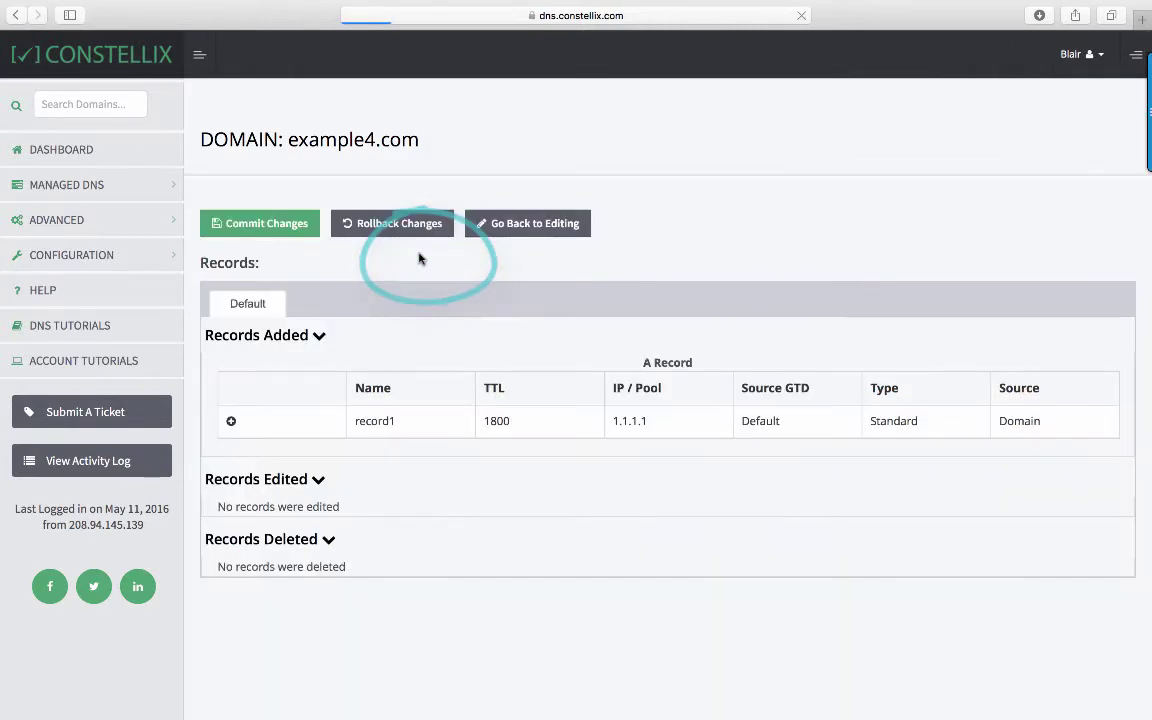
click(306, 228)
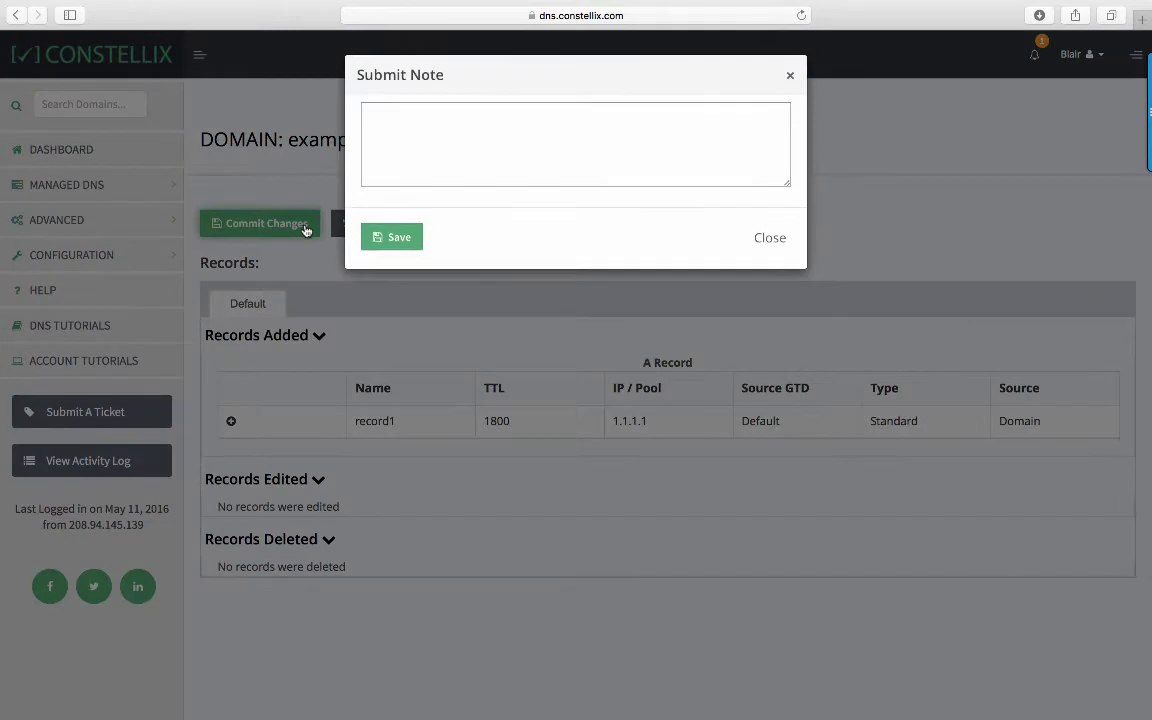
click(375, 255)
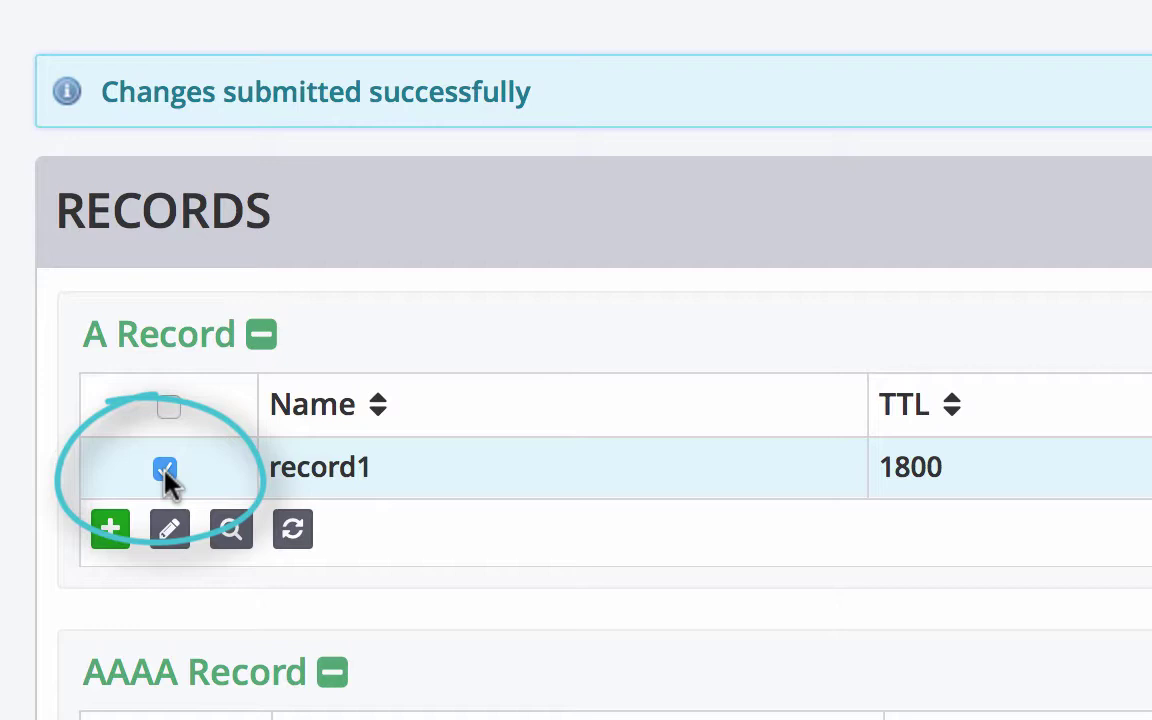
click(170, 530)
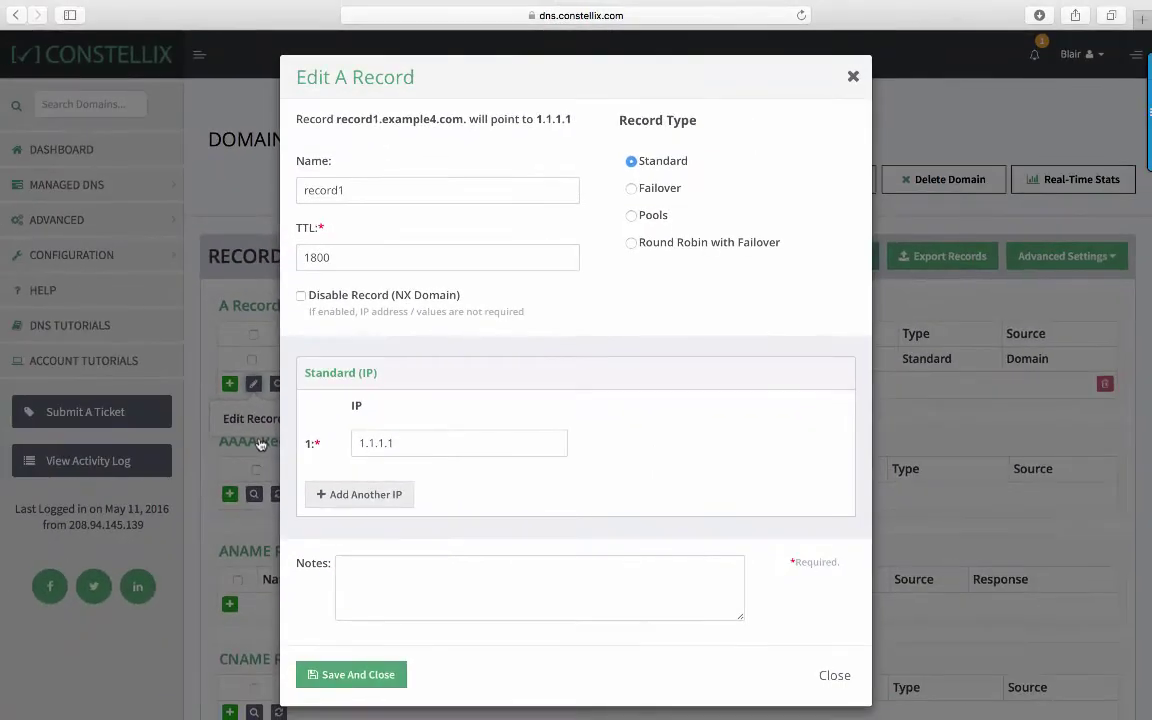
Step: Change the record's name from record1 to record2 and save it
click(405, 193)
key(BackSpace)
text(2)
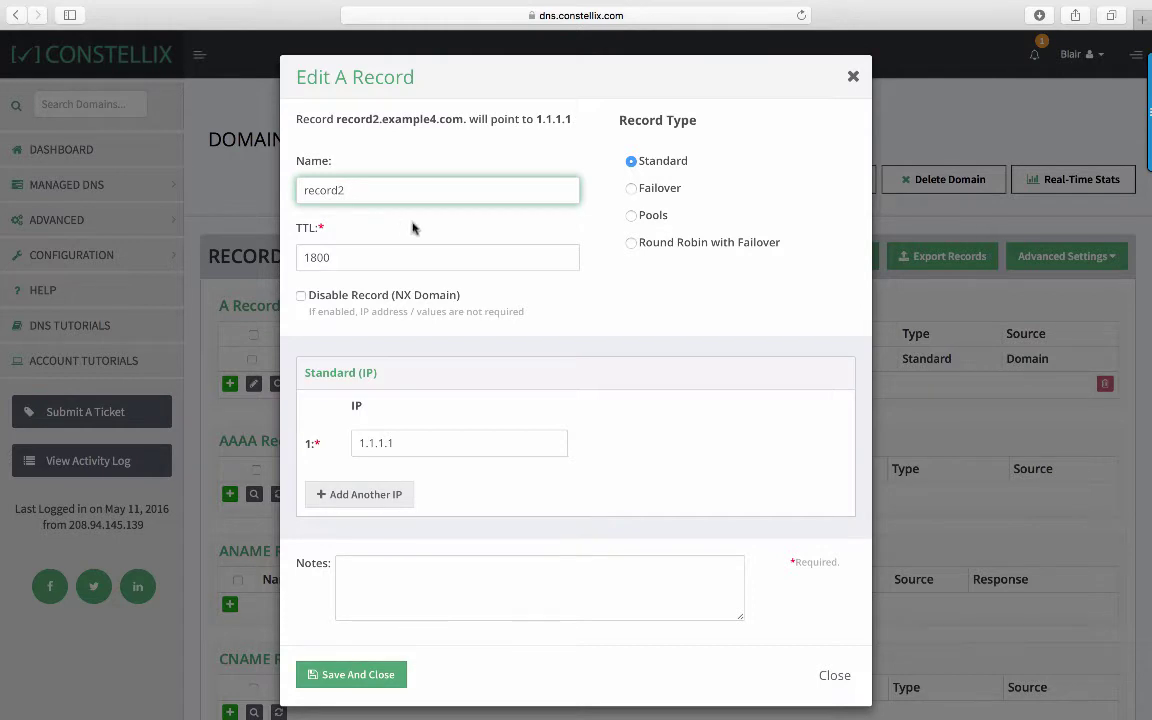
click(578, 314)
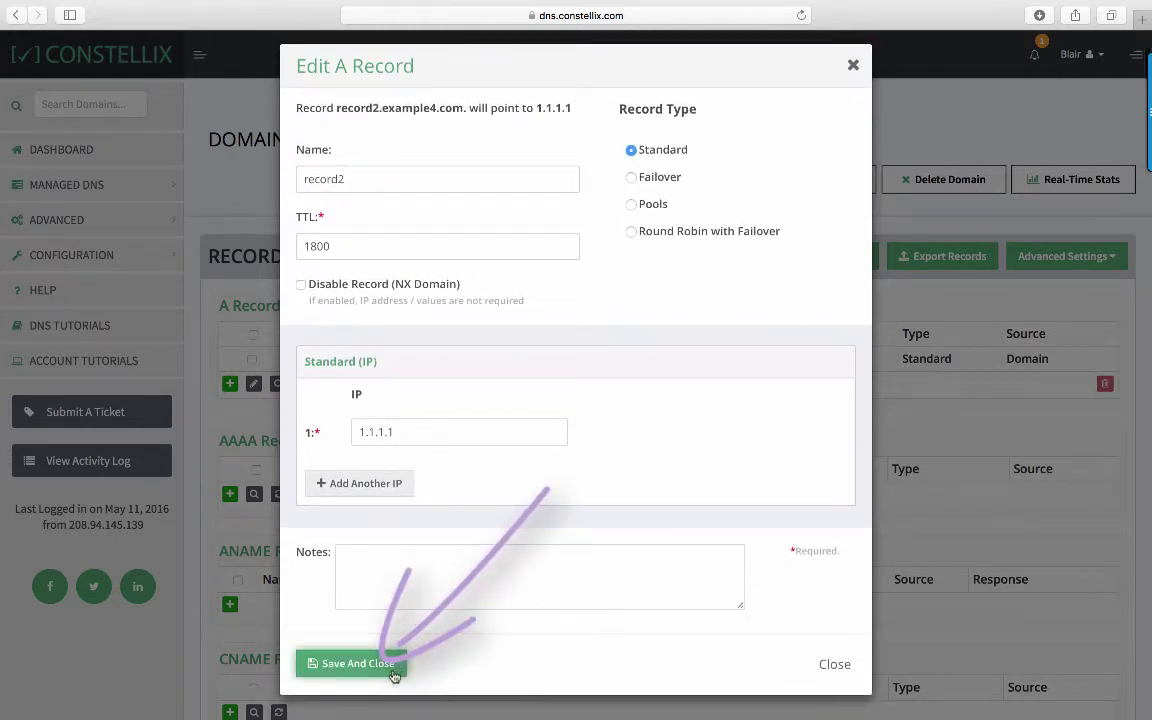
click(352, 664)
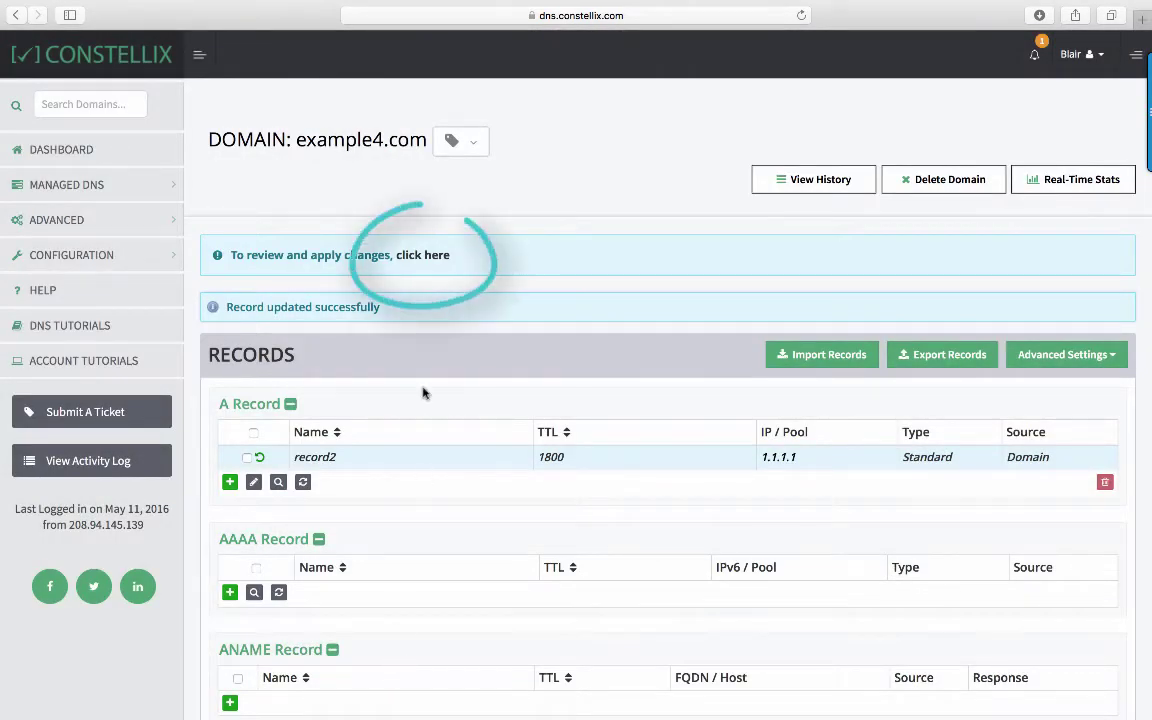
Step: Commit the rename, then delete record2 and commit the deletion
click(420, 263)
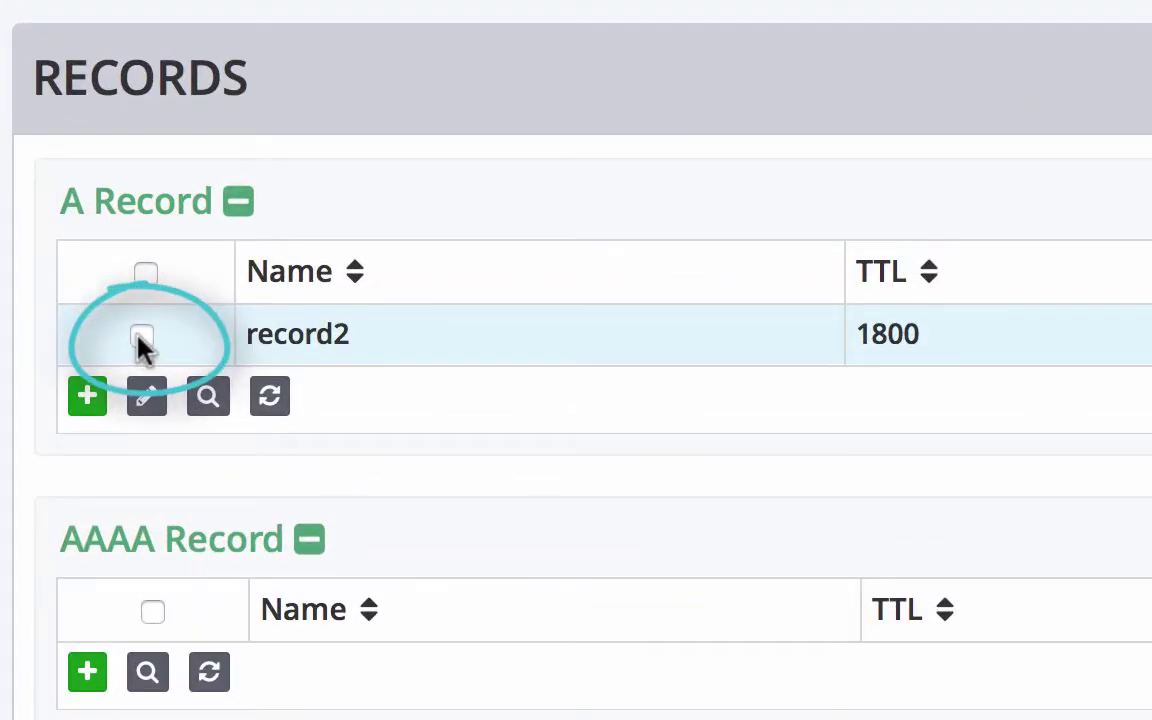
click(141, 337)
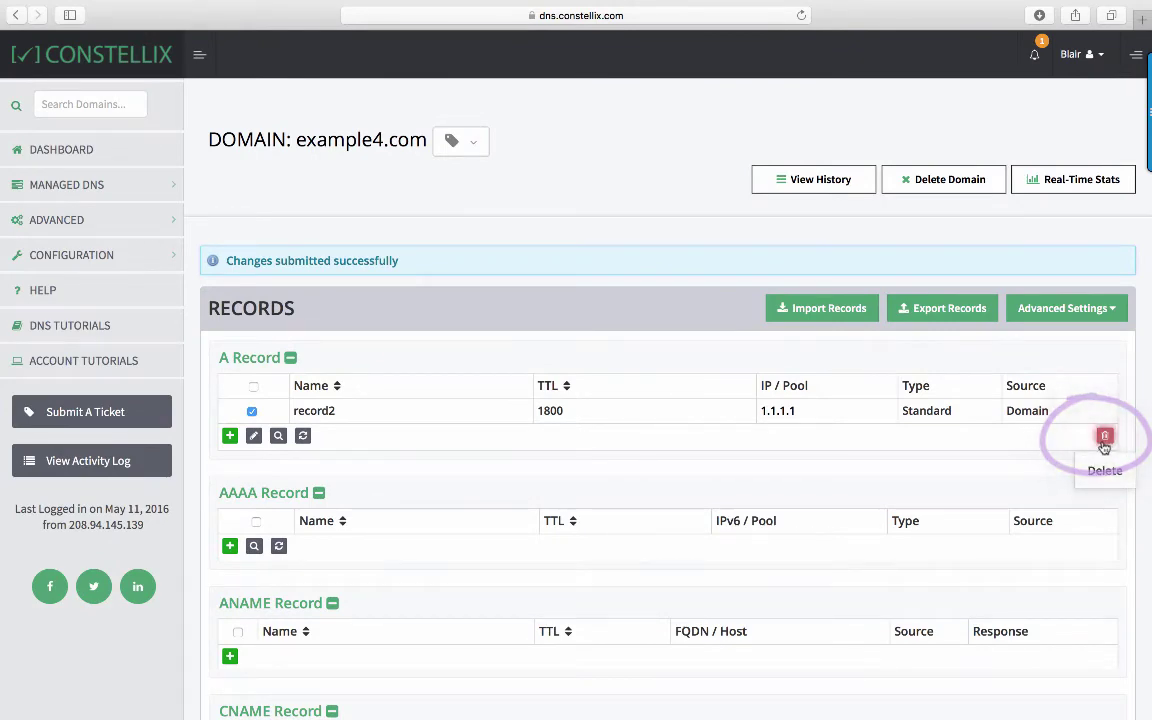
click(1105, 437)
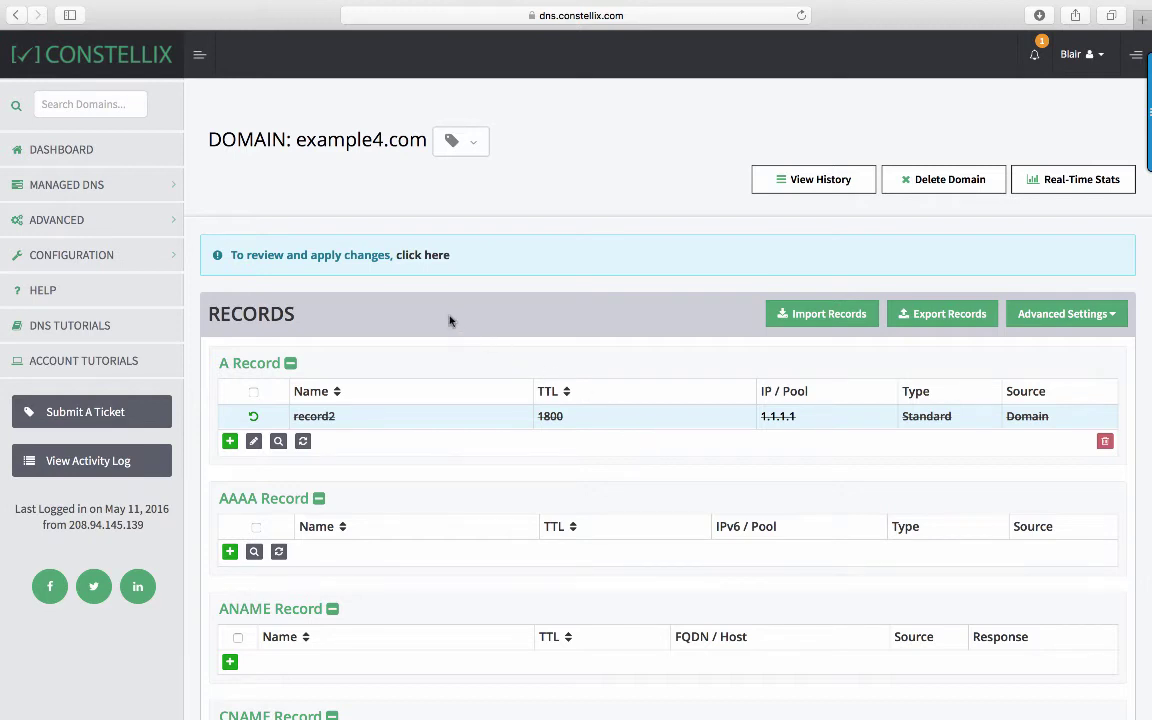
click(417, 257)
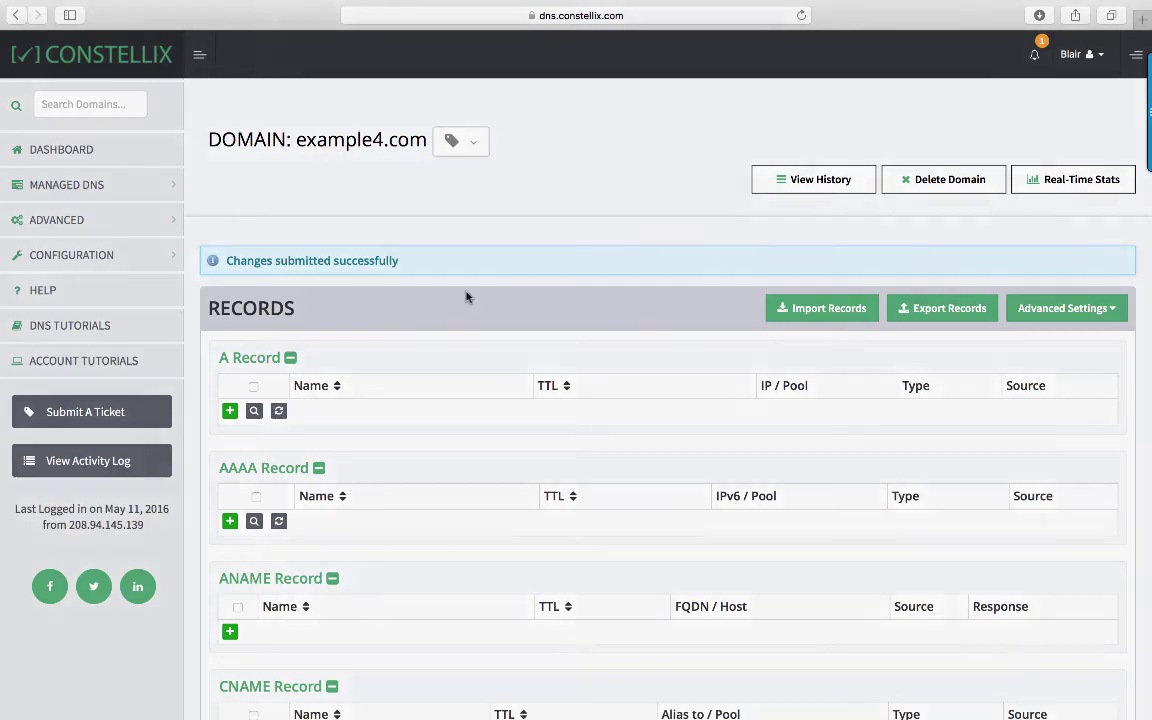